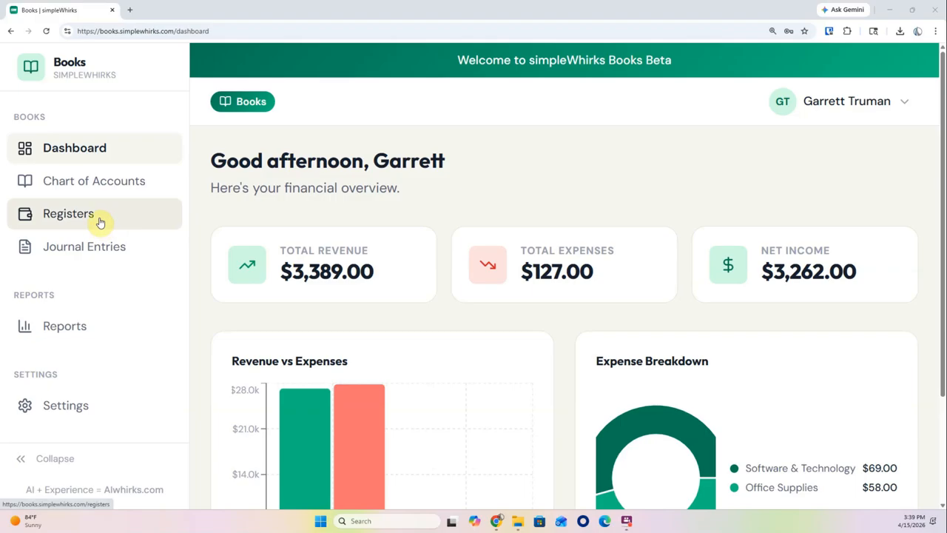
# Open the empty Credit Card register from the Registers list, showing a $0.00 balance
pyautogui.click(100, 222)
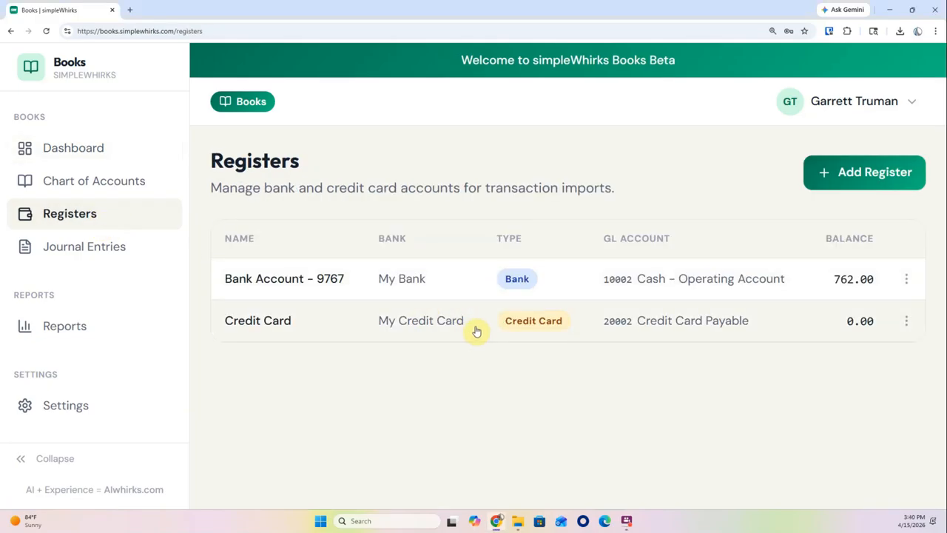
pyautogui.click(476, 331)
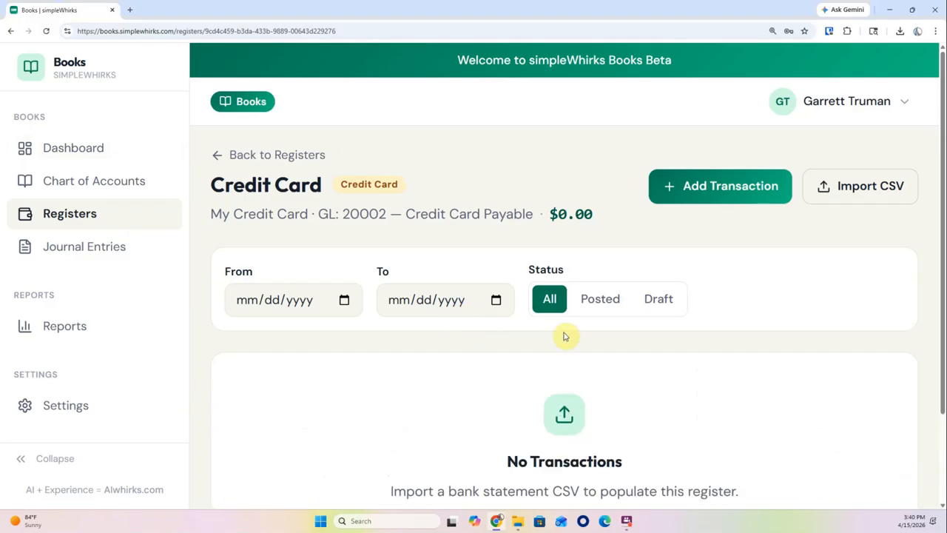
pyautogui.scroll(-2, 563, 337)
pyautogui.scroll(1, 588, 422)
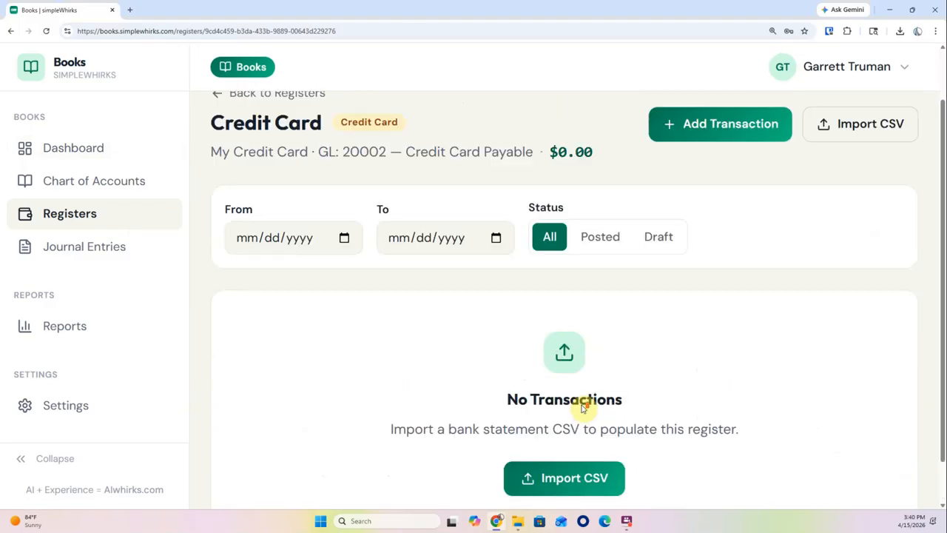
pyautogui.scroll(1, 576, 414)
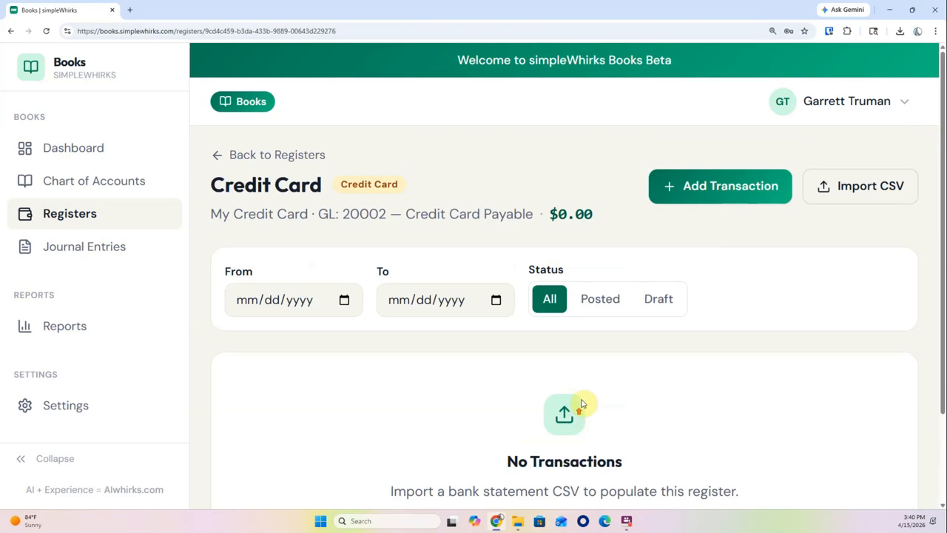
pyautogui.click(730, 194)
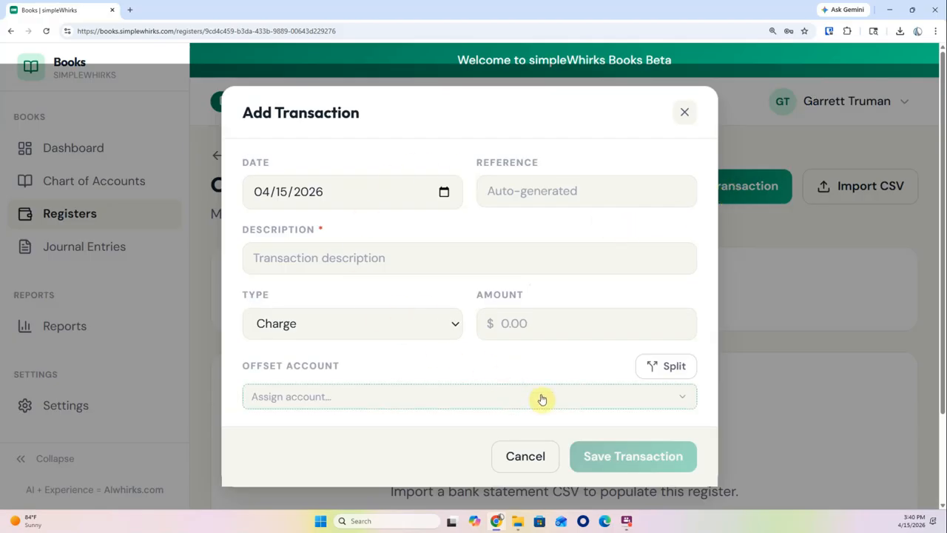
pyautogui.click(685, 115)
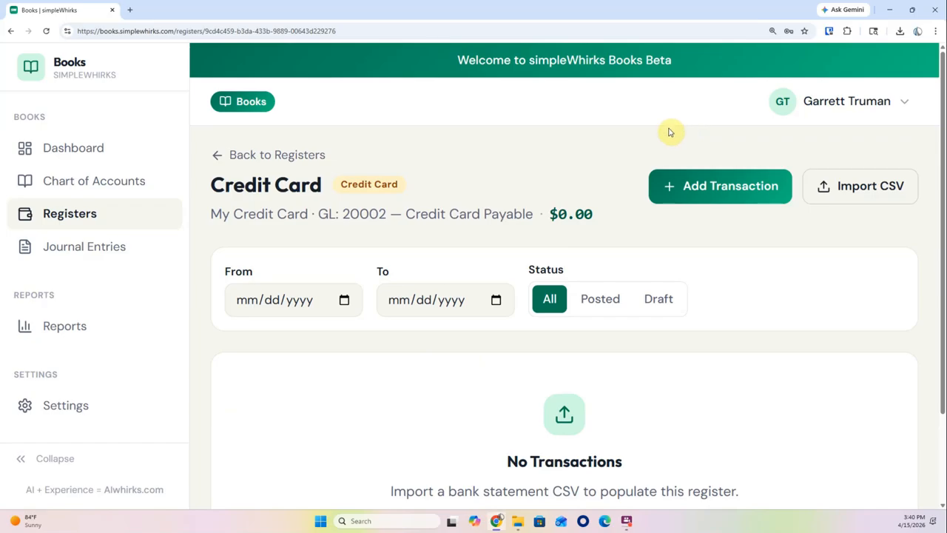
# Start a CSV bank statement import and download the sample statement CSV to view it
pyautogui.click(863, 193)
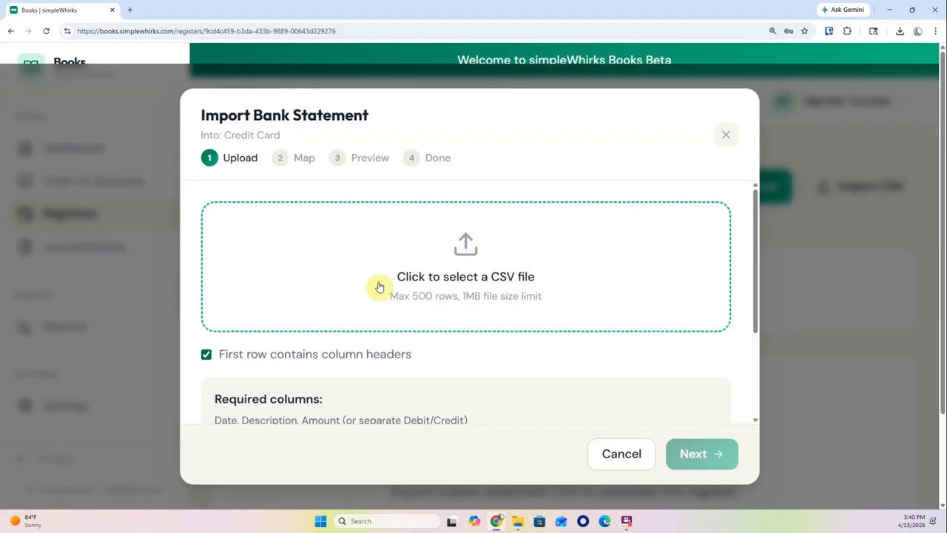
pyautogui.scroll(-2, 375, 285)
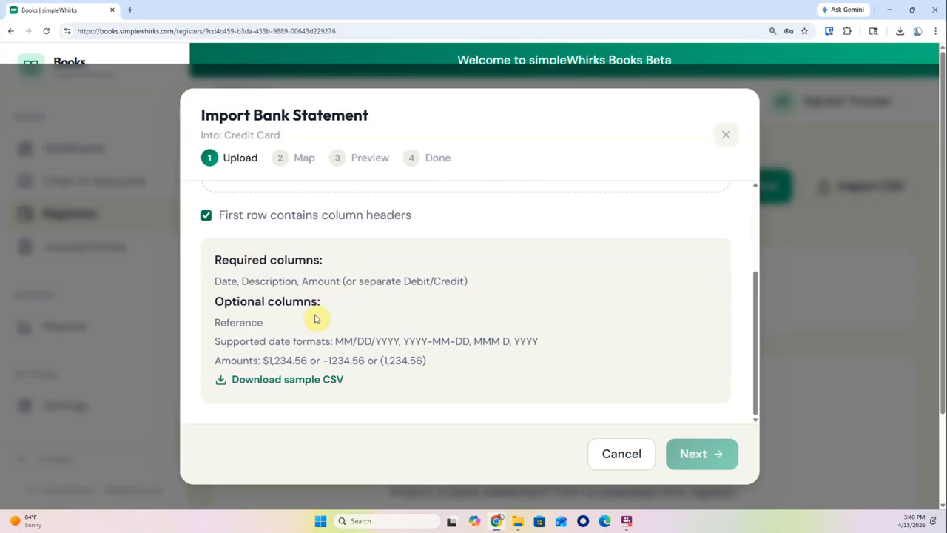
pyautogui.click(287, 382)
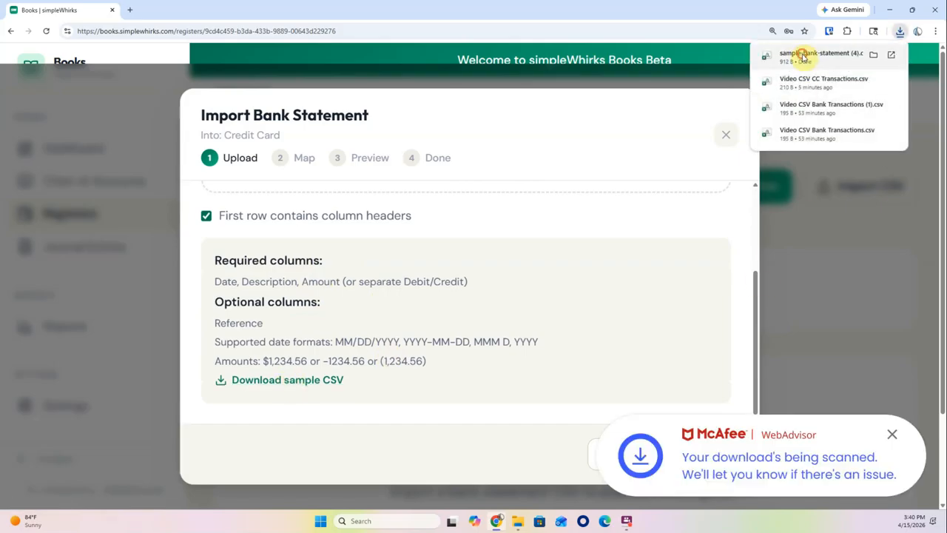
pyautogui.click(803, 56)
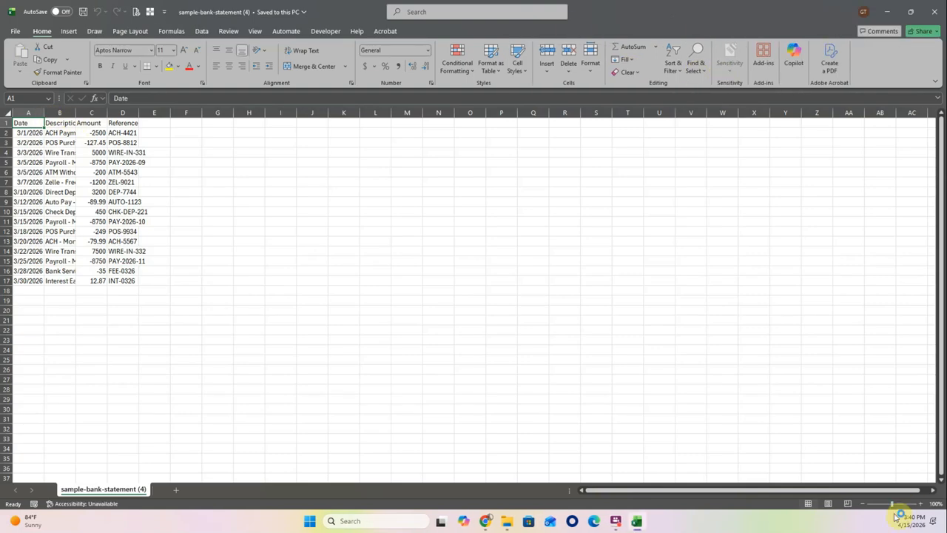
# Zoom the sample CSV to 140%, autofit columns A, B and D, then close without saving
pyautogui.click(920, 503)
pyautogui.click(921, 503)
pyautogui.click(920, 503)
pyautogui.click(920, 503)
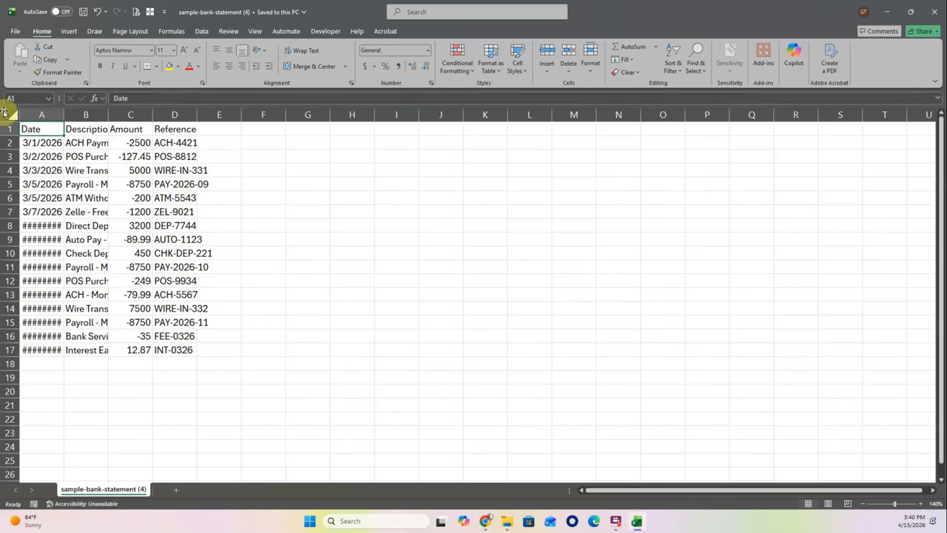
pyautogui.doubleClick(64, 115)
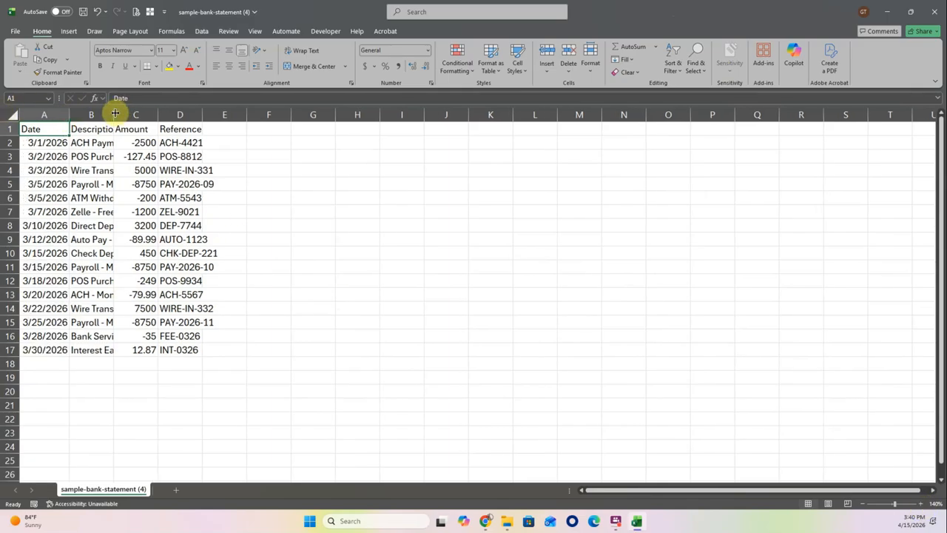
pyautogui.doubleClick(114, 114)
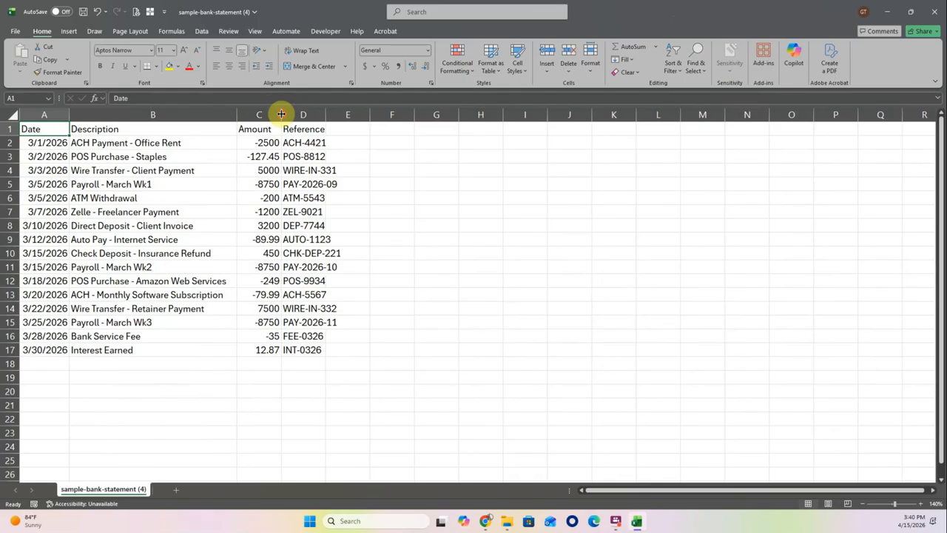
pyautogui.doubleClick(327, 114)
pyautogui.moveTo(53, 129); pyautogui.dragTo(266, 348)
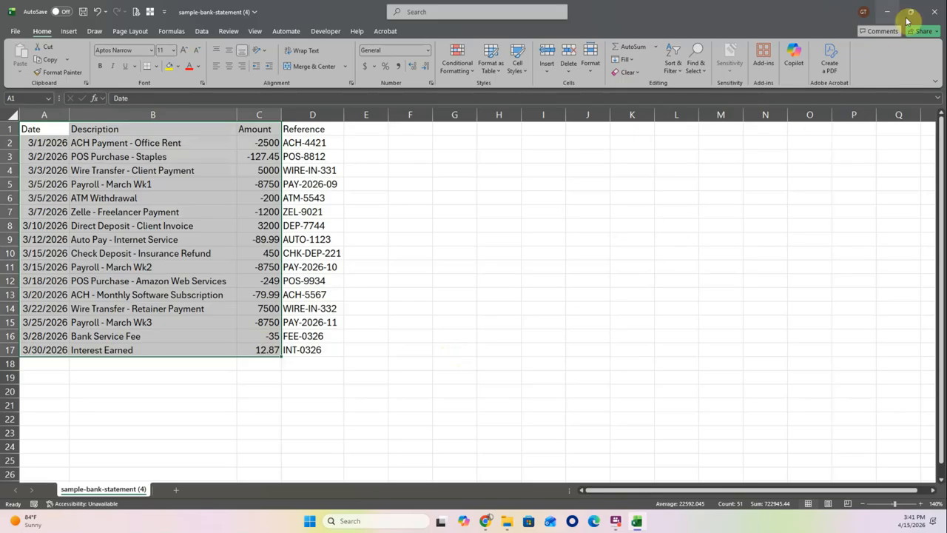
pyautogui.click(936, 12)
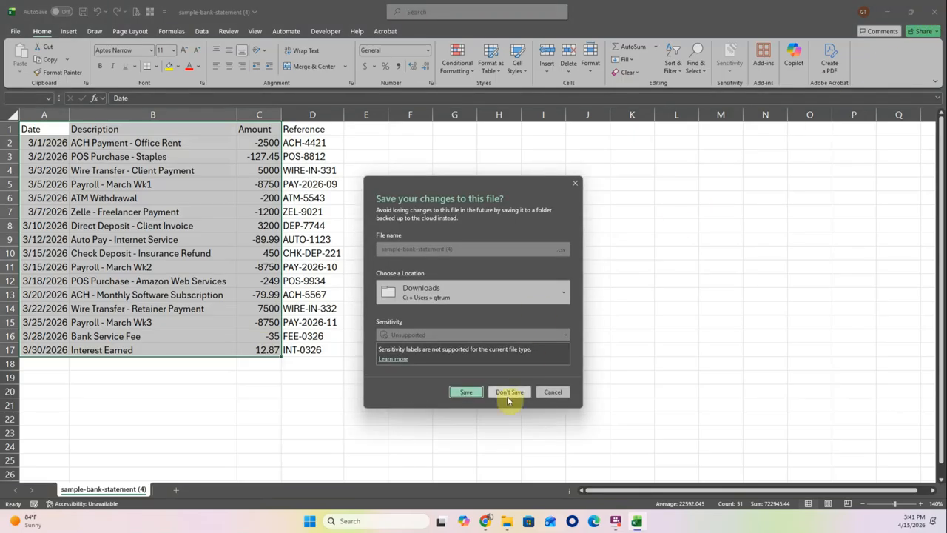
pyautogui.click(504, 381)
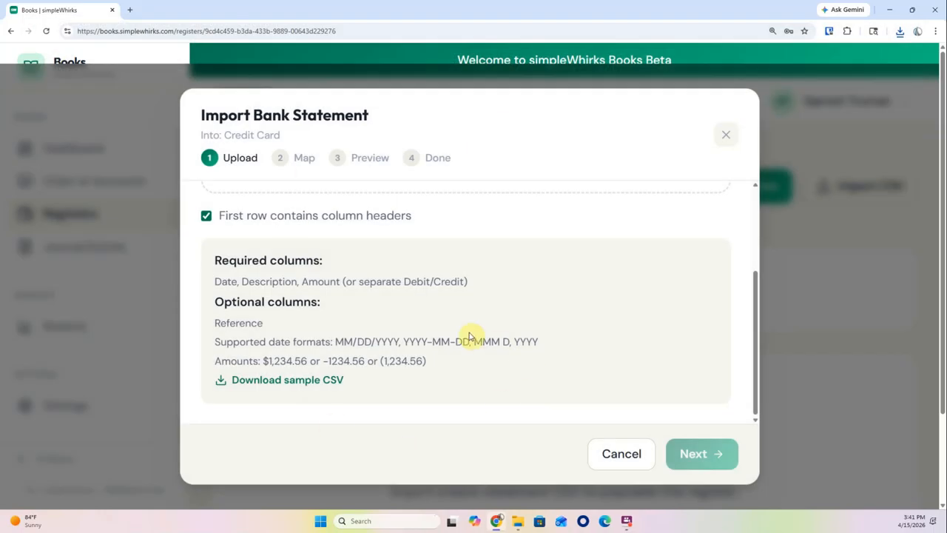
# Drag Video CSV CC Transactions.csv onto the import's upload box
pyautogui.scroll(2, 469, 333)
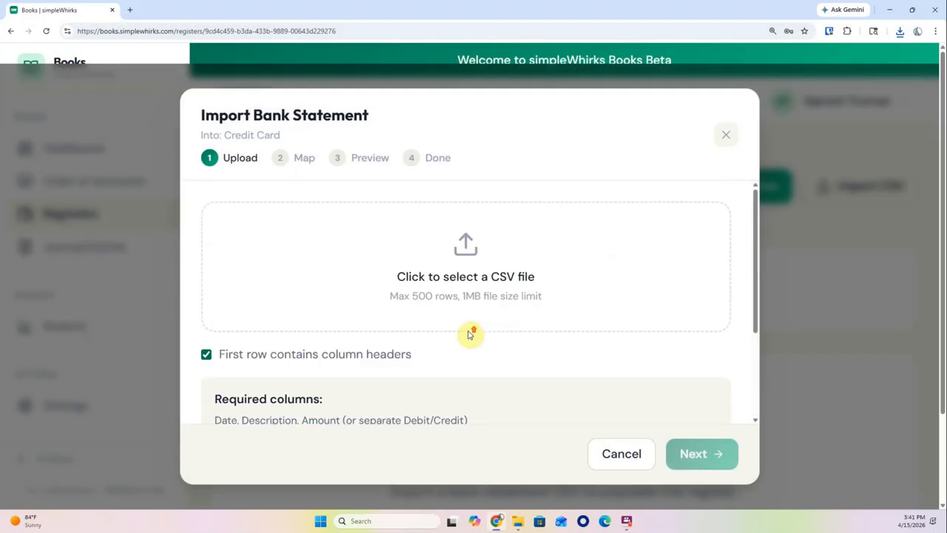
pyautogui.click(511, 287)
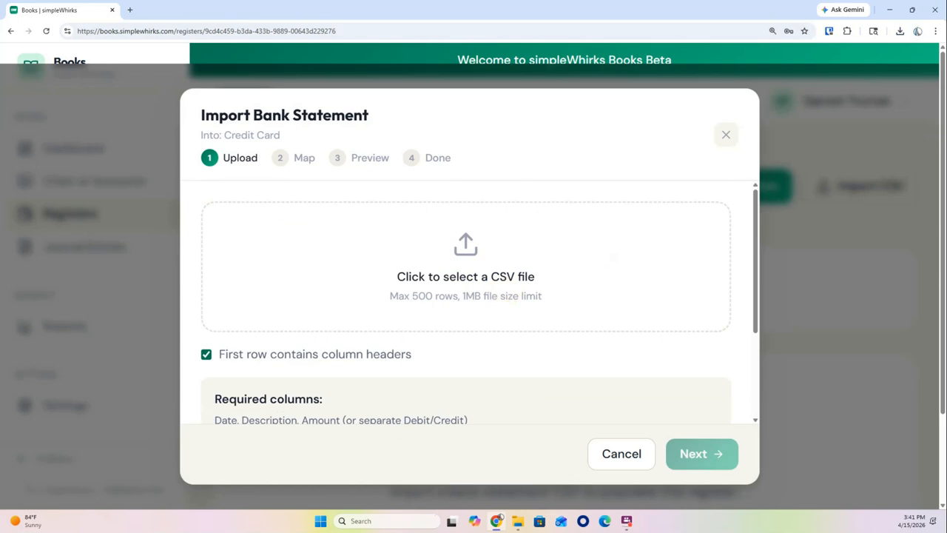
pyautogui.moveTo(40, 362); pyautogui.dragTo(463, 252)
pyautogui.scroll(-2, 461, 259)
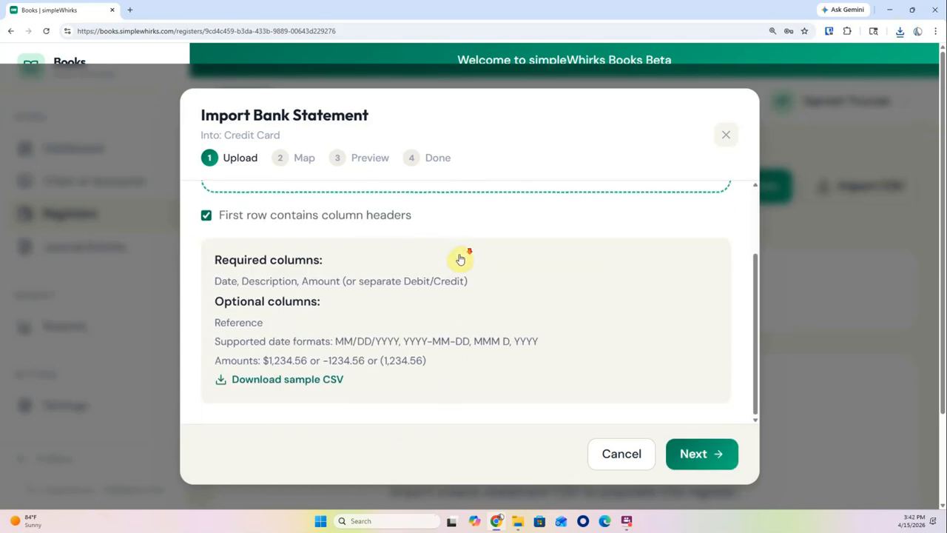
pyautogui.scroll(3, 460, 259)
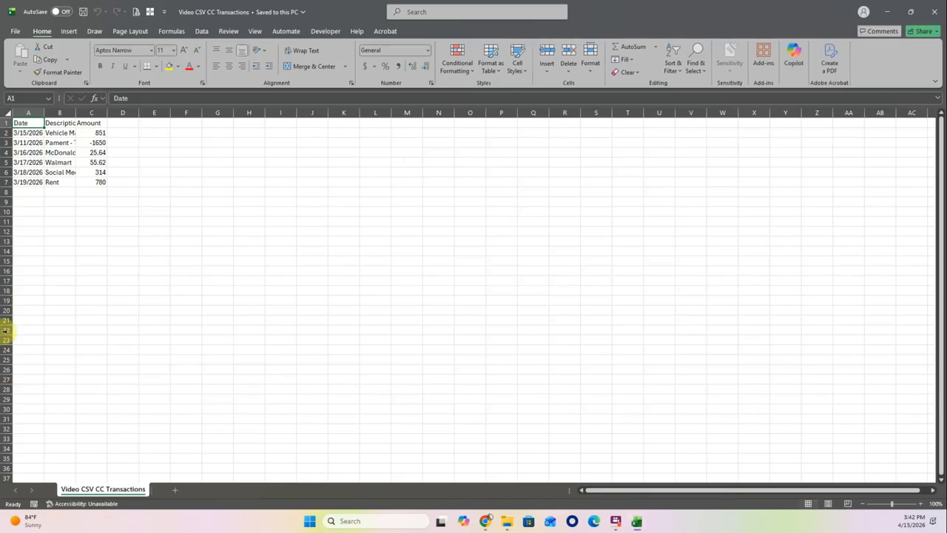
# Autofit columns A–C, check the 851 and -1650 amounts, then close Excel without saving
pyautogui.doubleClick(44, 112)
pyautogui.doubleClick(77, 113)
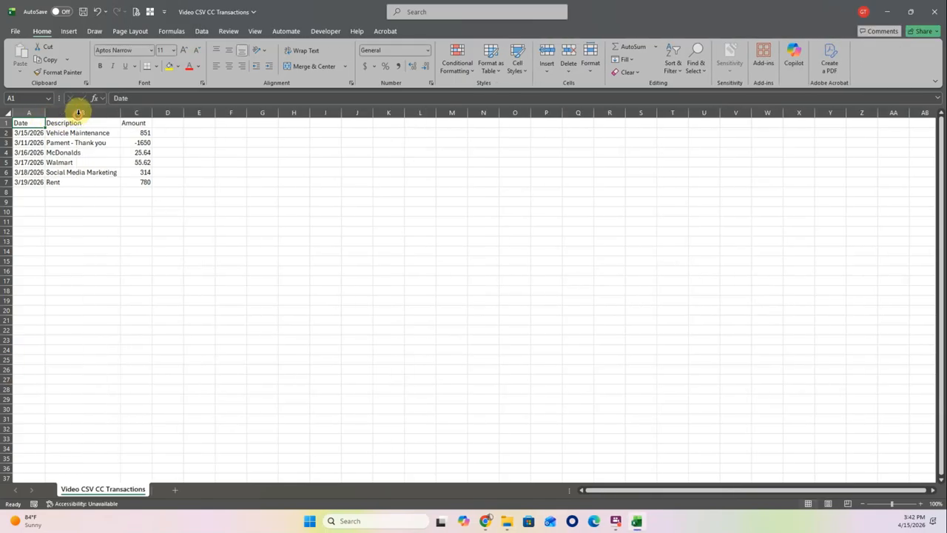
pyautogui.doubleClick(152, 113)
pyautogui.click(205, 152)
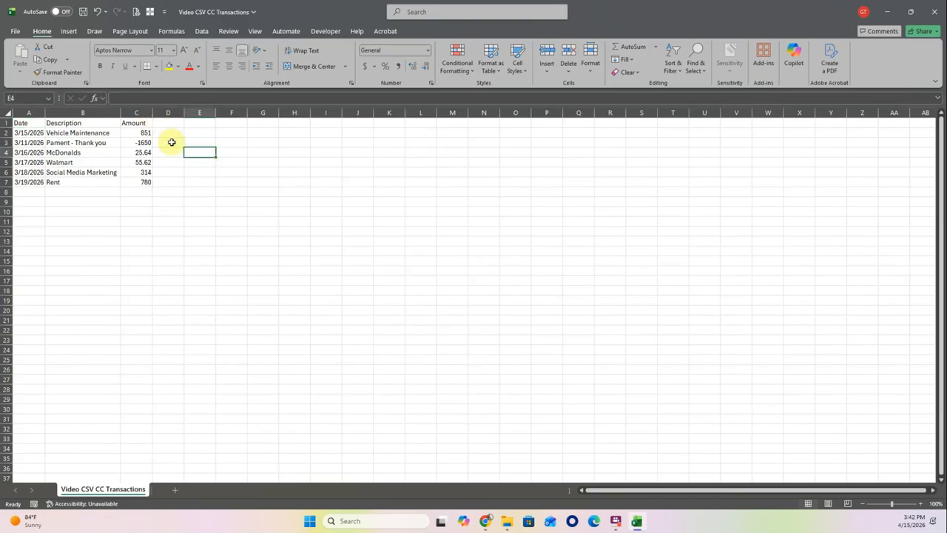
pyautogui.click(142, 133)
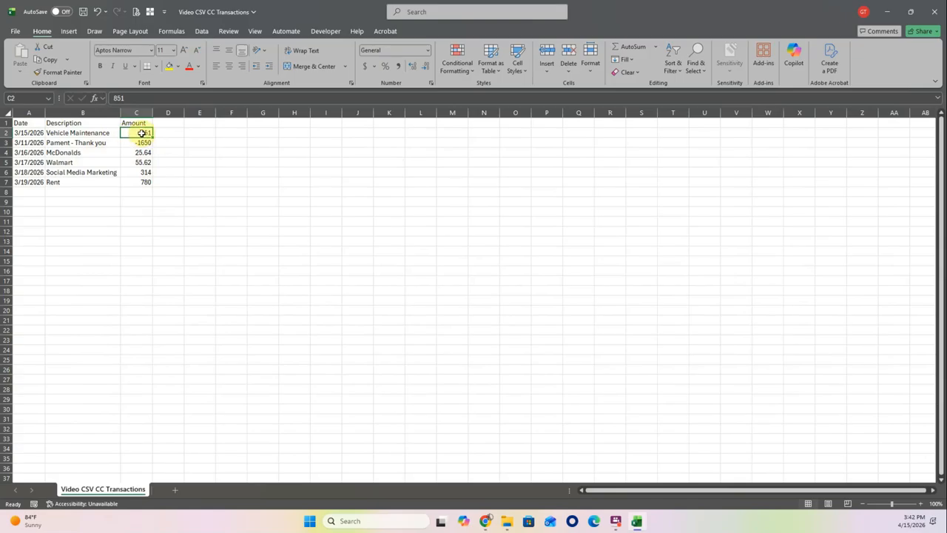
pyautogui.click(142, 142)
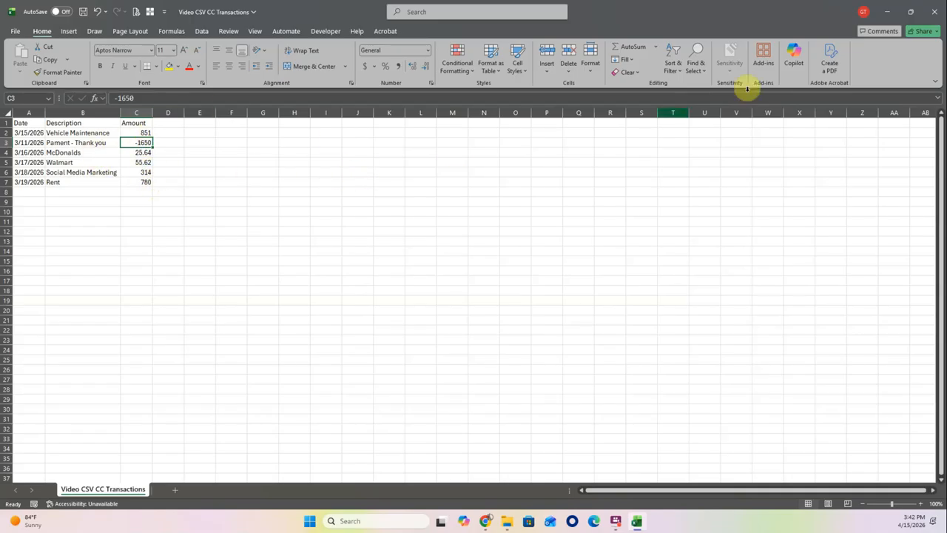
pyautogui.click(936, 14)
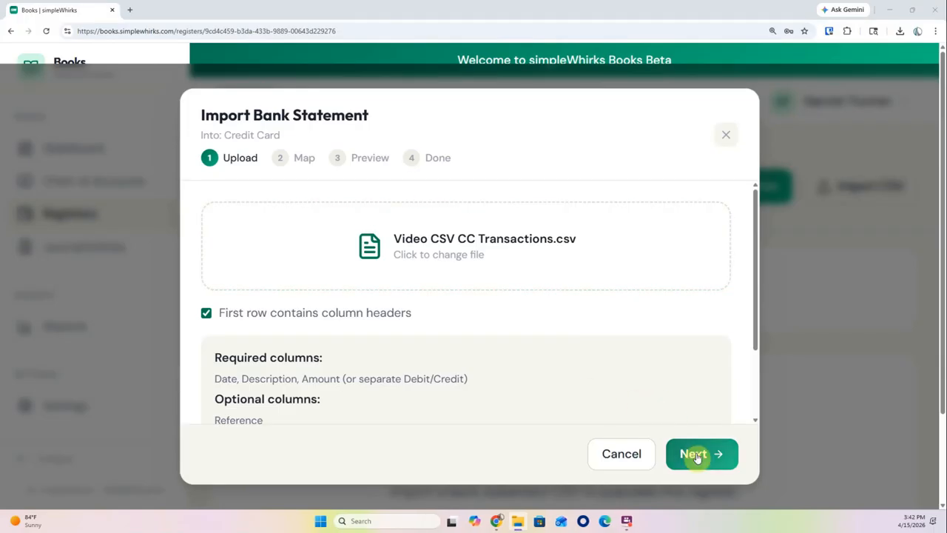
# Map the Date, Description and Amount fields to their matching CSV columns
pyautogui.click(697, 457)
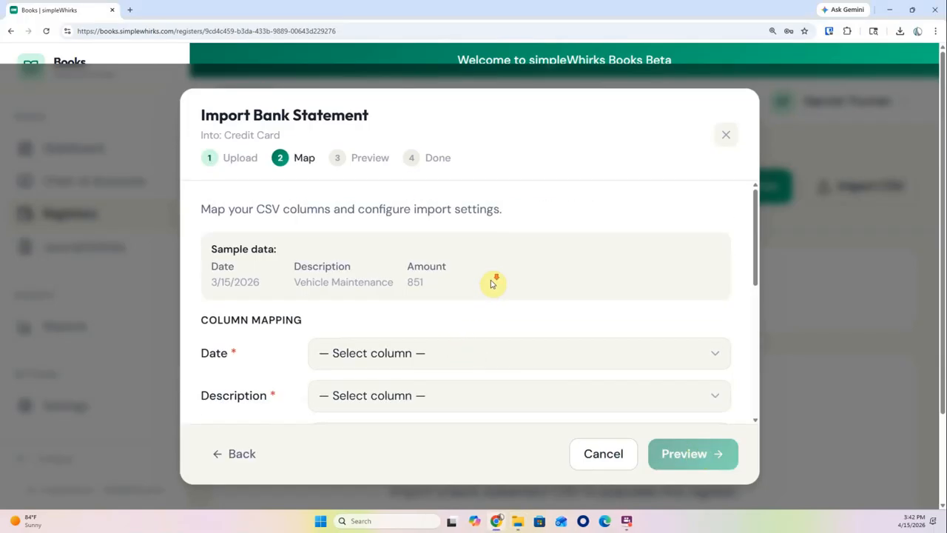
pyautogui.scroll(-1, 492, 284)
pyautogui.scroll(-1, 474, 274)
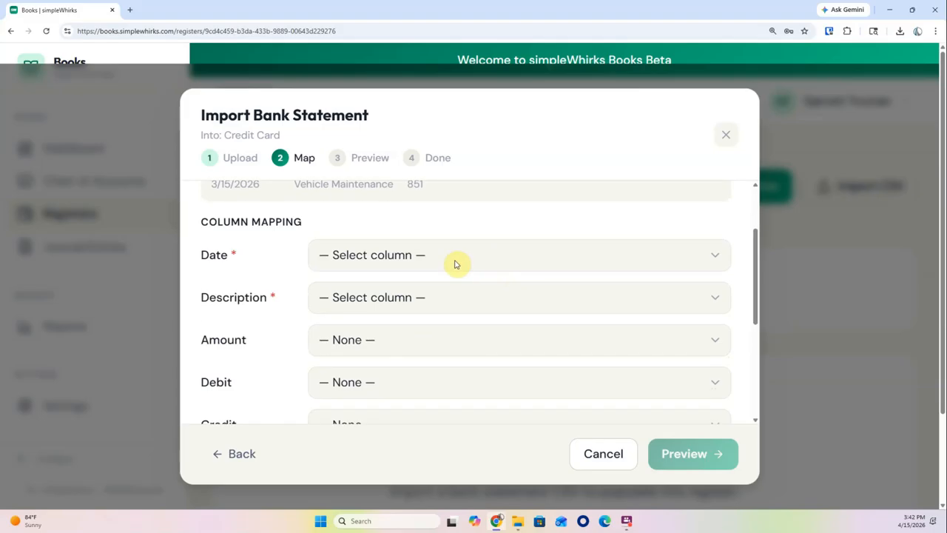
pyautogui.click(453, 256)
pyautogui.click(390, 302)
pyautogui.click(388, 300)
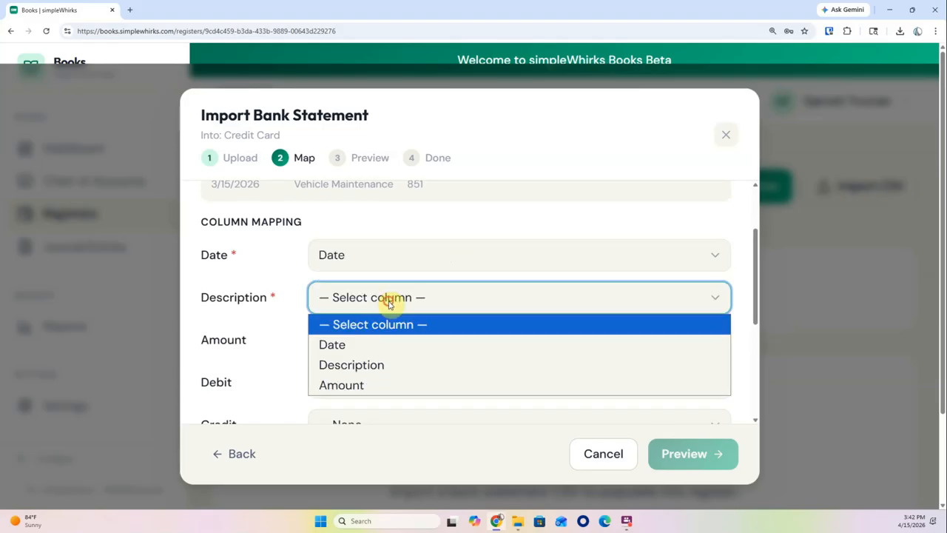
pyautogui.click(380, 364)
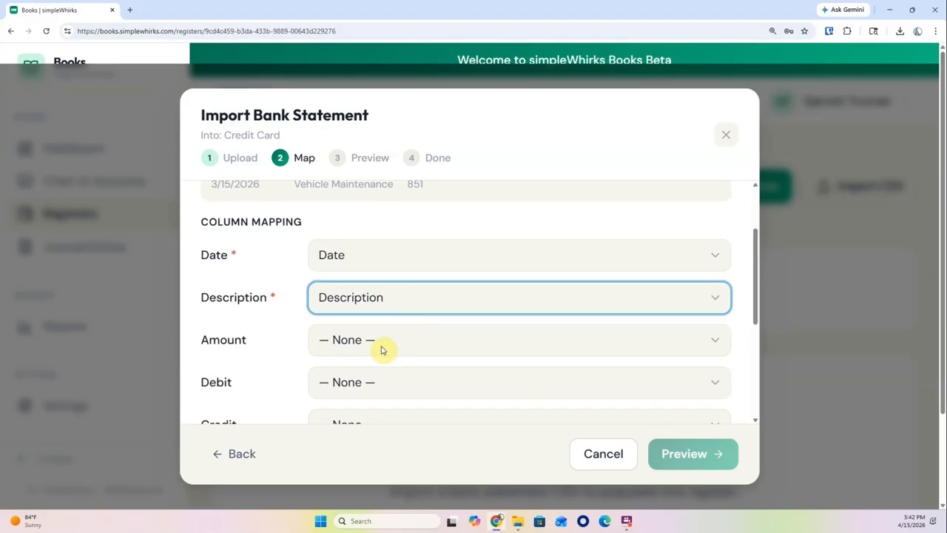
pyautogui.click(383, 350)
pyautogui.click(372, 427)
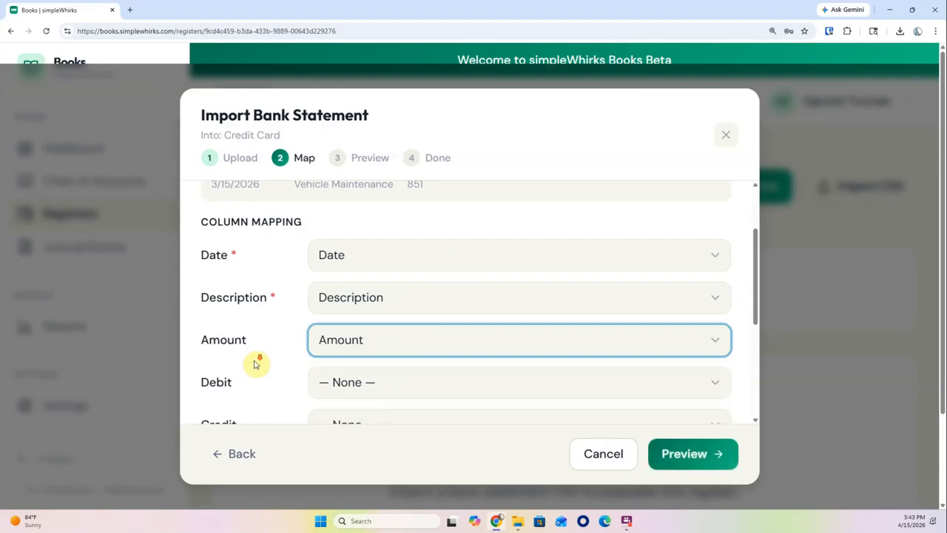
pyautogui.scroll(-3, 306, 277)
pyautogui.scroll(1, 311, 277)
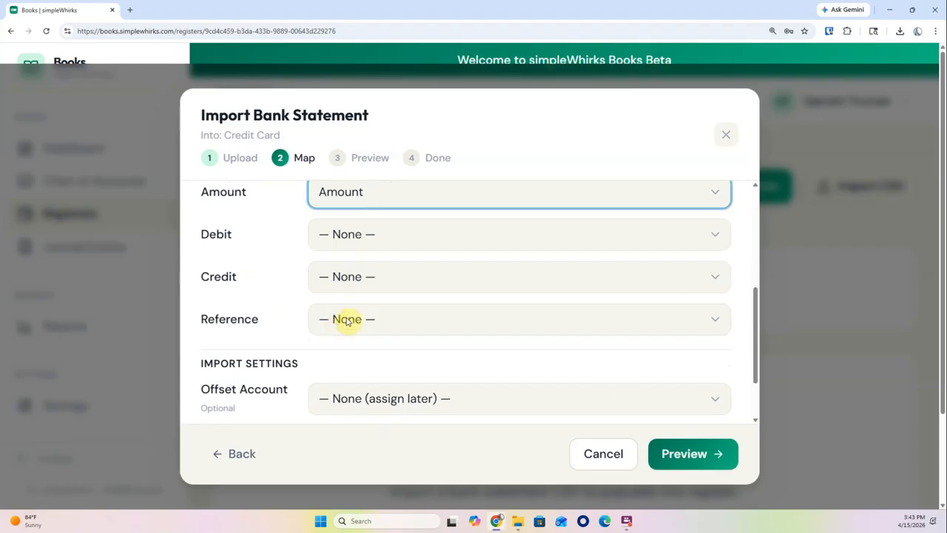
# Leave the offset account unassigned and Post entries unchecked, then preview the six transactions
pyautogui.scroll(-2, 345, 329)
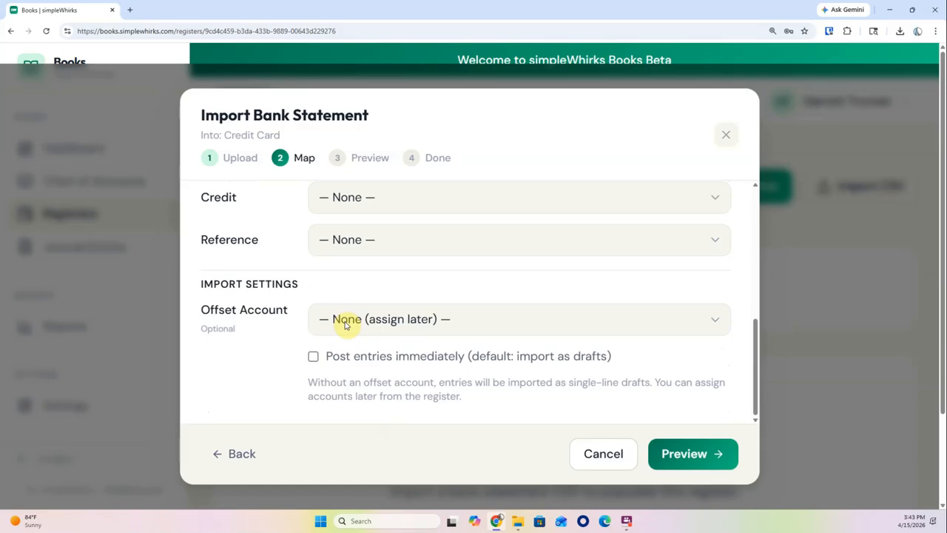
pyautogui.click(345, 325)
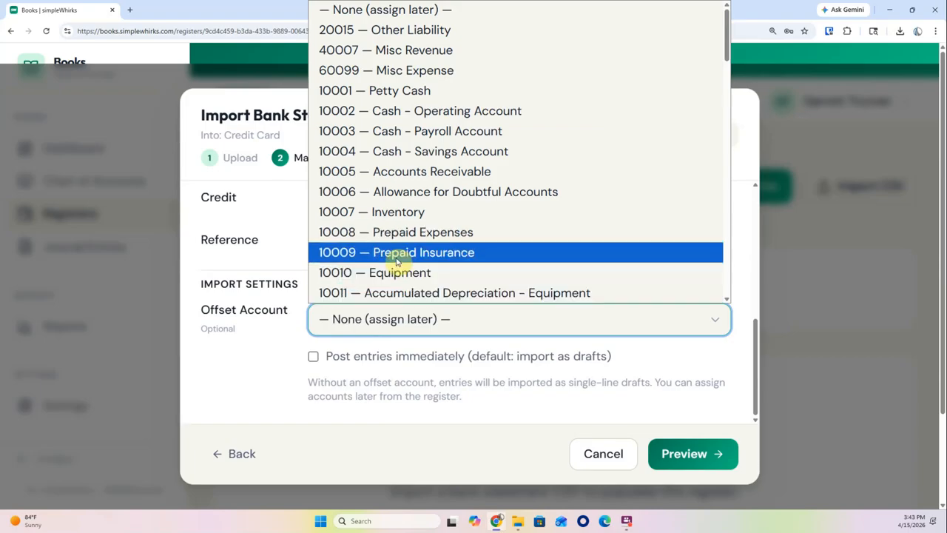
pyautogui.click(266, 328)
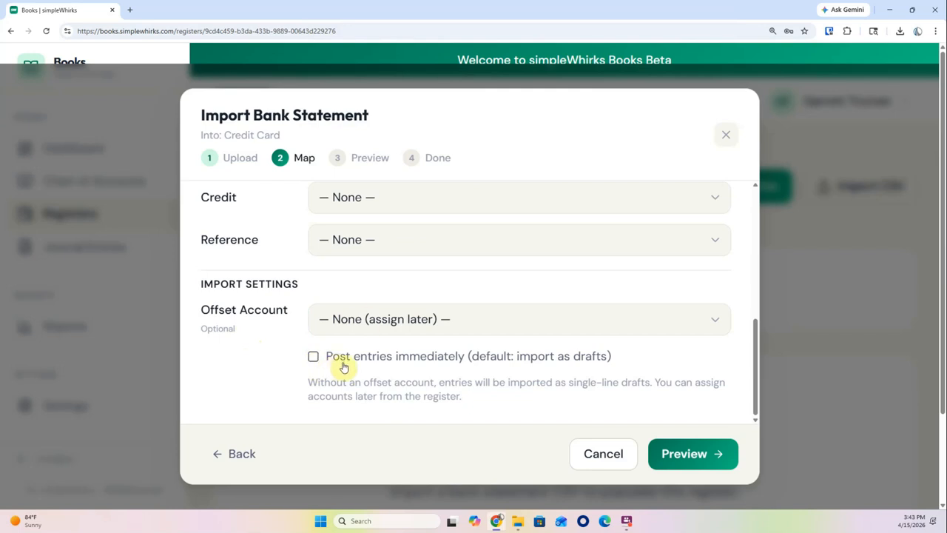
pyautogui.click(688, 459)
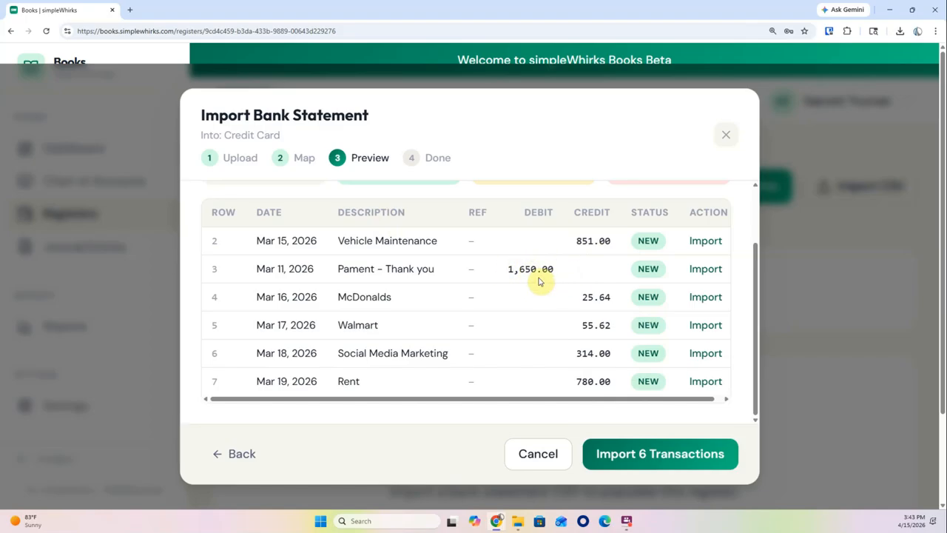
# Import all six previewed transactions into the Credit Card register as drafts
pyautogui.click(650, 456)
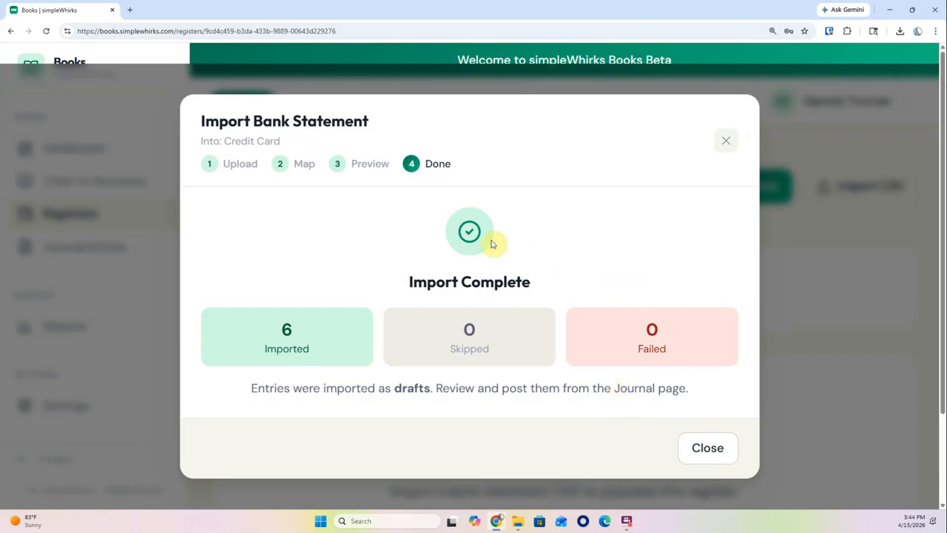
# Assign the 851.00 Vehicle Maintenance charge to 60026 Miscellaneous Expense, posting it
pyautogui.click(710, 451)
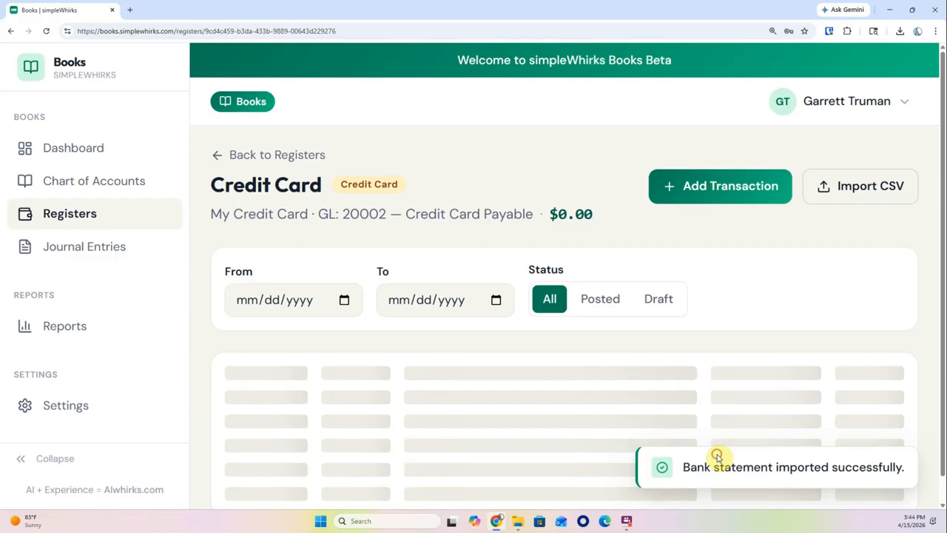
pyautogui.scroll(-3, 607, 385)
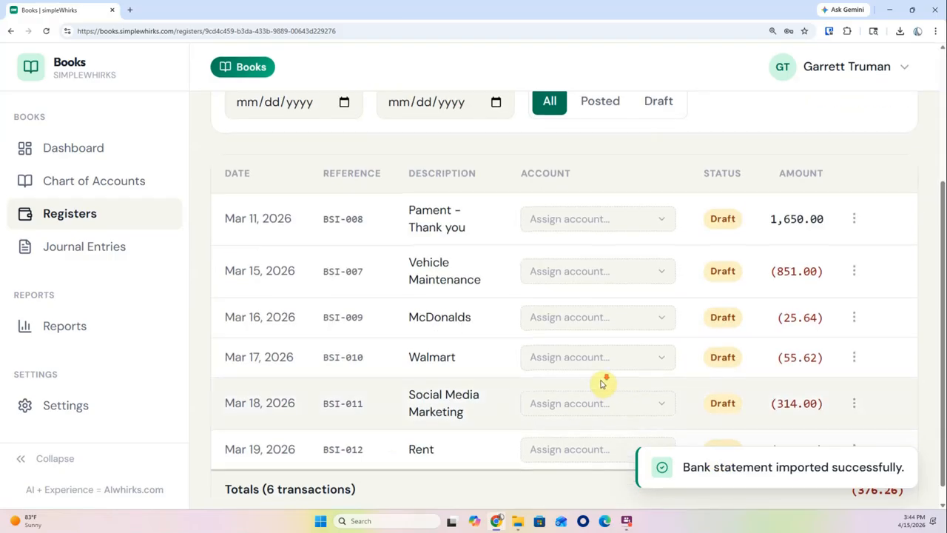
pyautogui.scroll(-1, 603, 384)
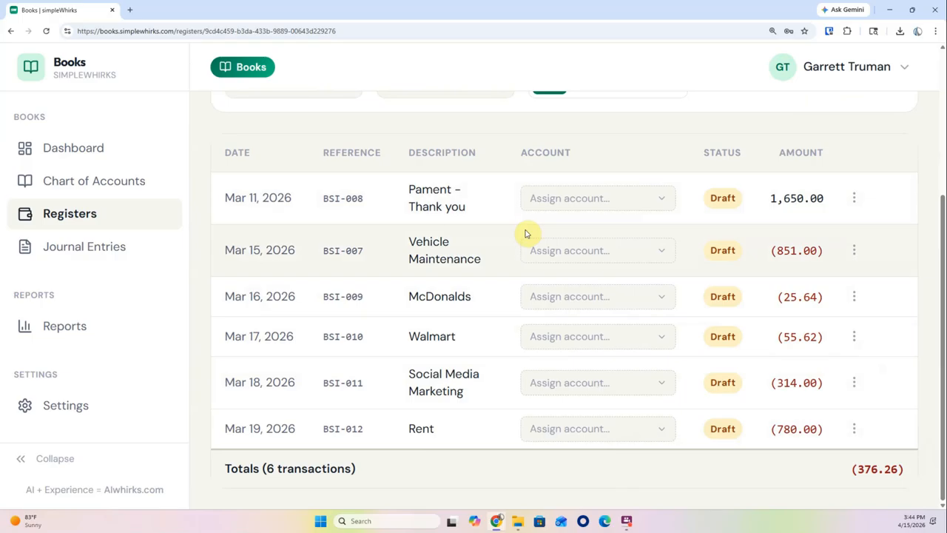
pyautogui.click(564, 255)
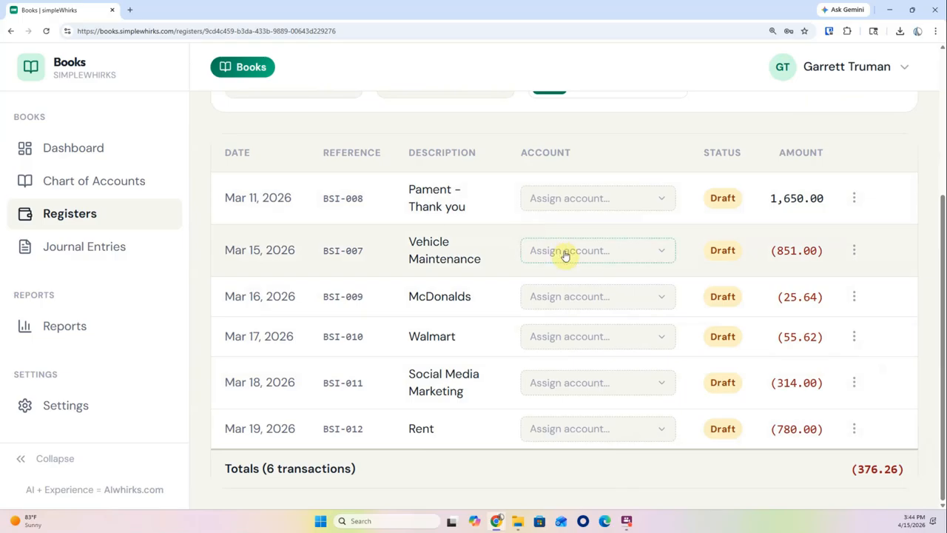
pyautogui.click(633, 252)
pyautogui.scroll(-8, 609, 399)
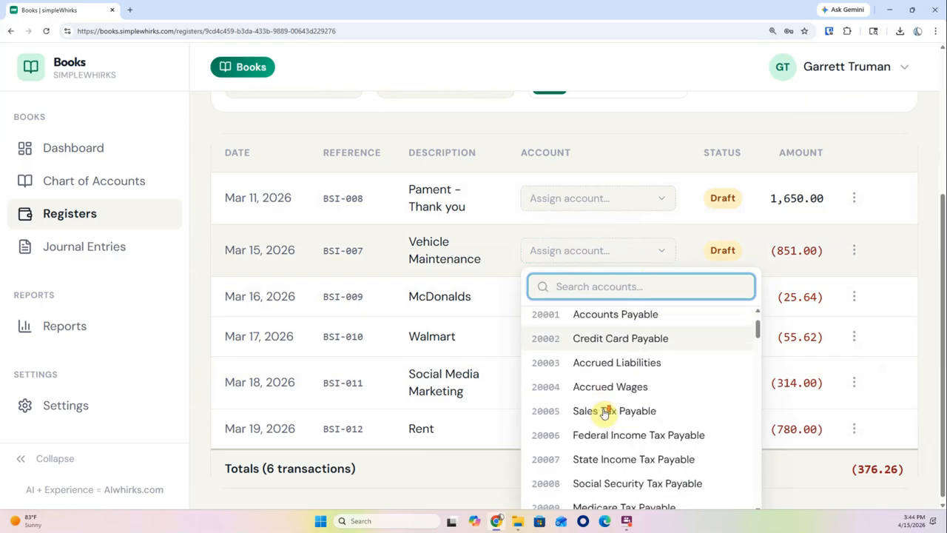
pyautogui.scroll(-5, 605, 413)
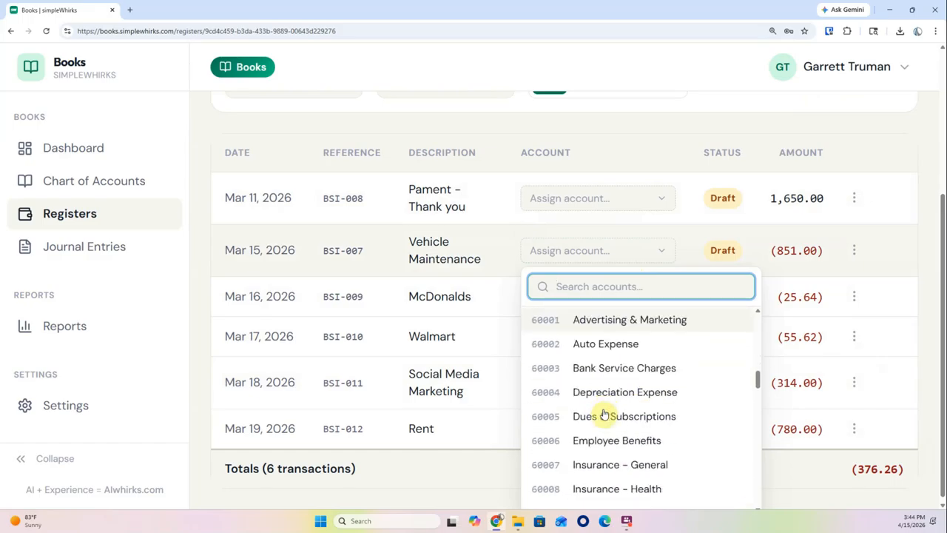
pyautogui.scroll(-5, 606, 413)
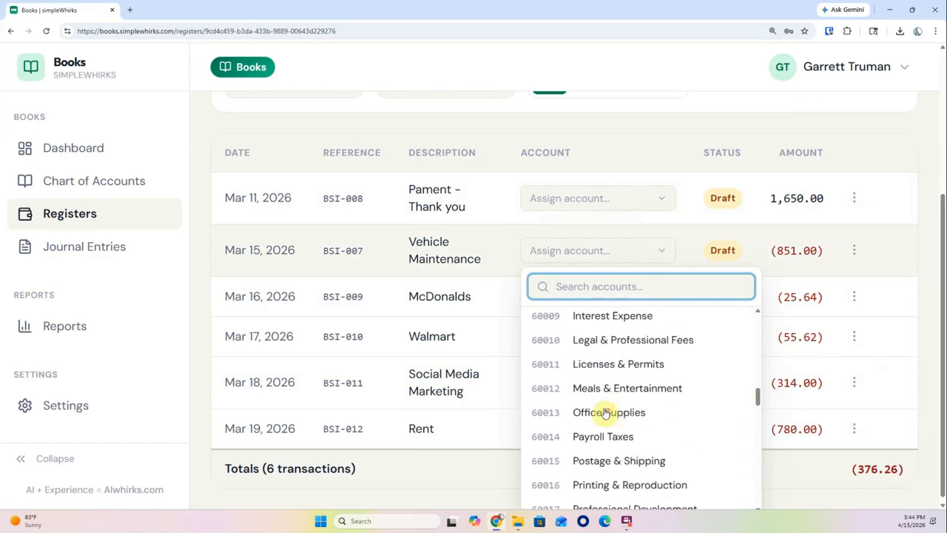
pyautogui.scroll(-5, 605, 413)
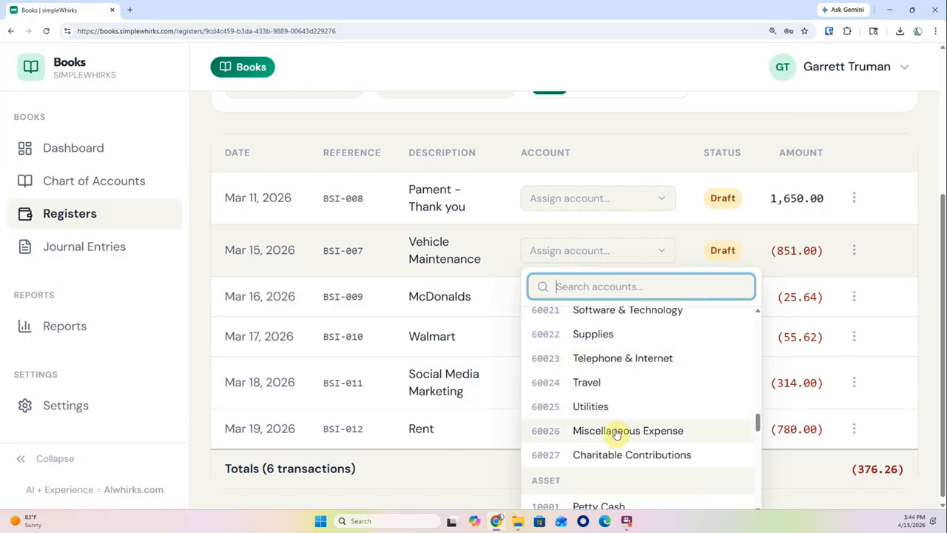
pyautogui.click(614, 430)
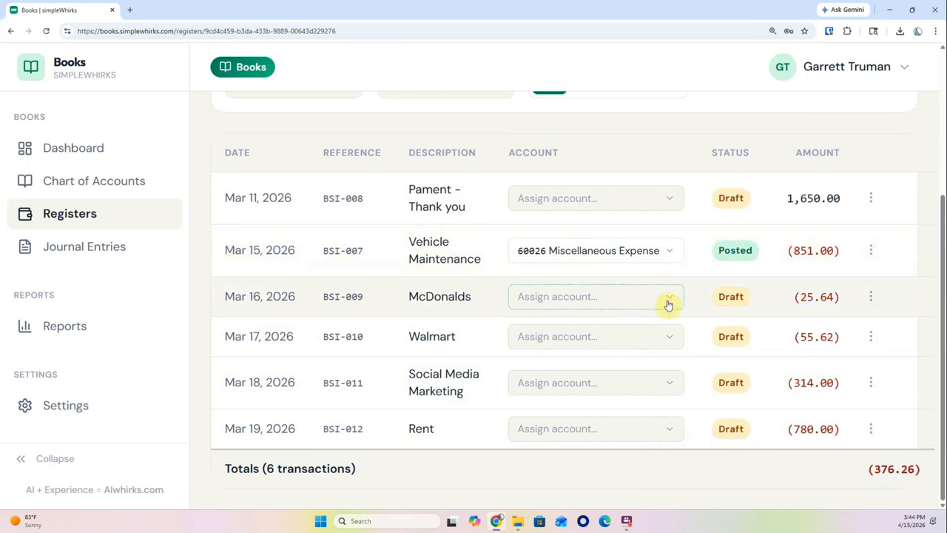
pyautogui.click(872, 298)
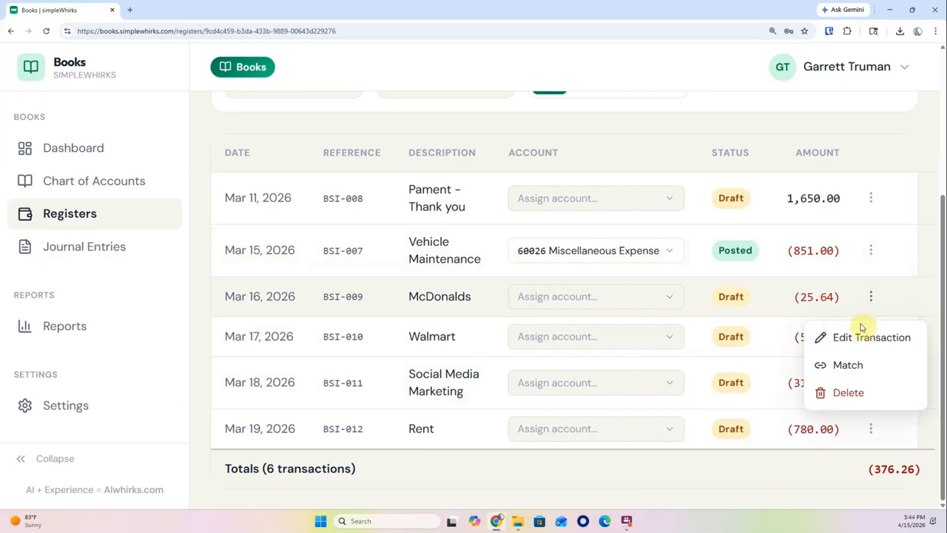
# Edit the McDonalds charge, turn on splitting, and set the first line to 60005 Dues & Subscriptions
pyautogui.click(862, 338)
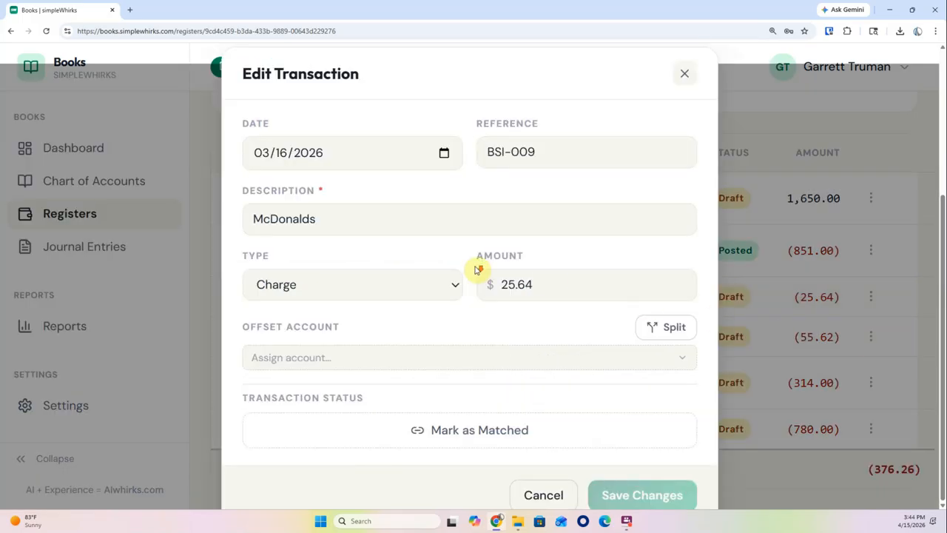
pyautogui.click(665, 328)
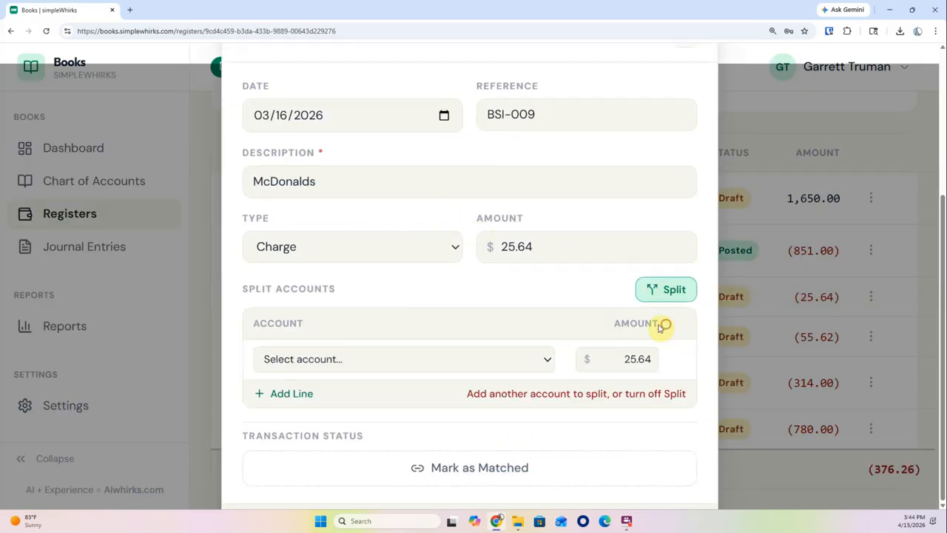
pyautogui.click(340, 360)
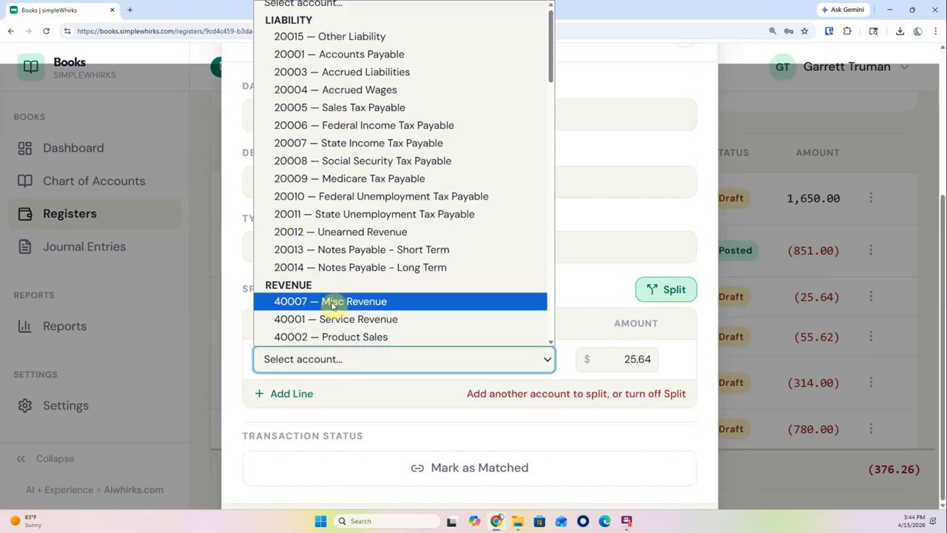
pyautogui.scroll(-5, 332, 305)
pyautogui.scroll(-3, 332, 305)
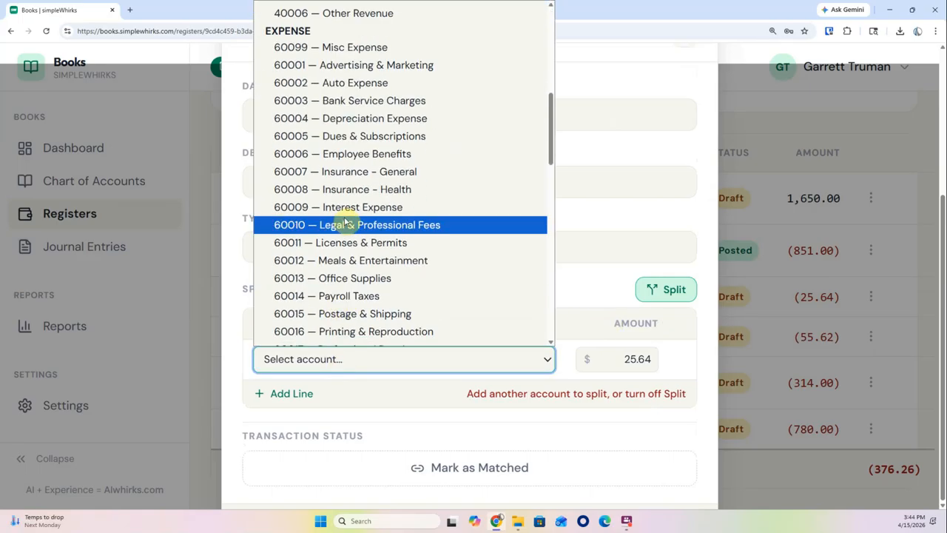
pyautogui.click(356, 136)
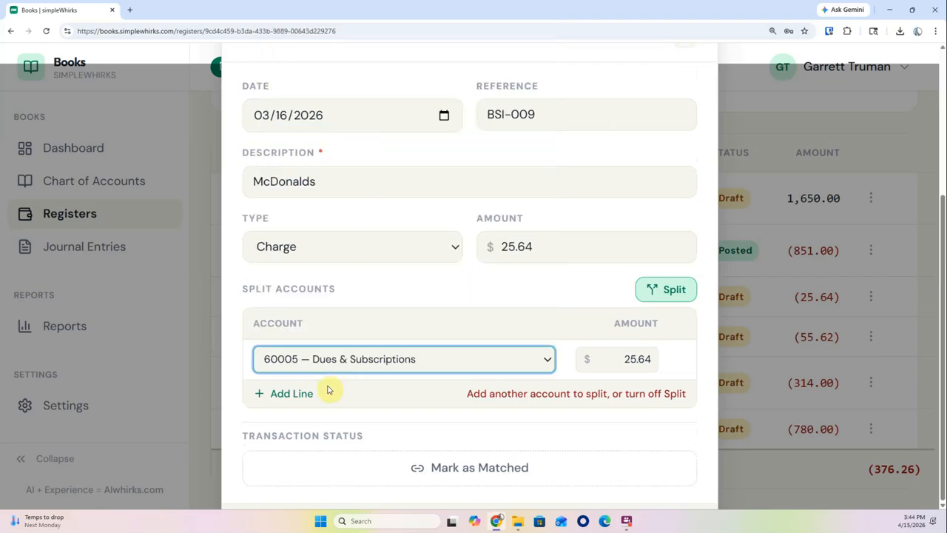
# Add a second split line assigned to 60026 Miscellaneous Expense
pyautogui.click(292, 393)
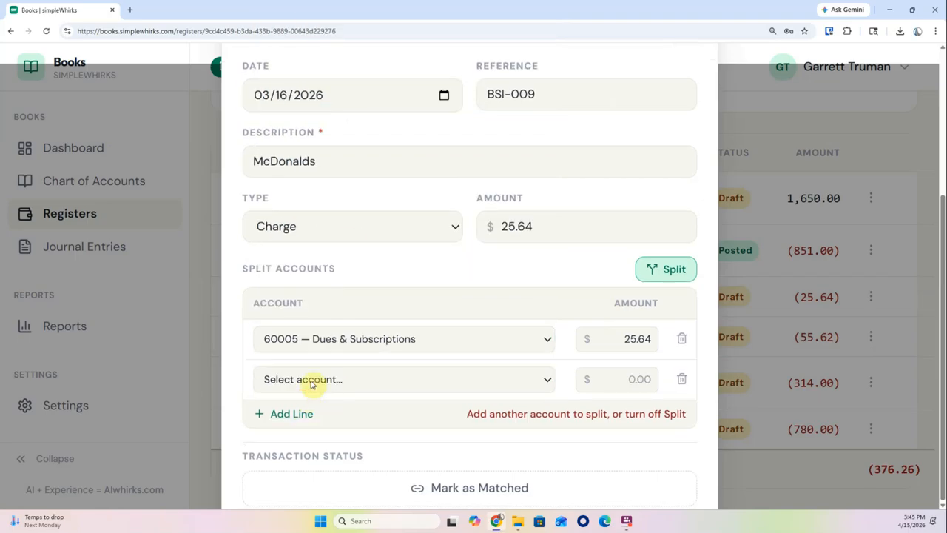
pyautogui.click(311, 379)
pyautogui.scroll(-10, 314, 311)
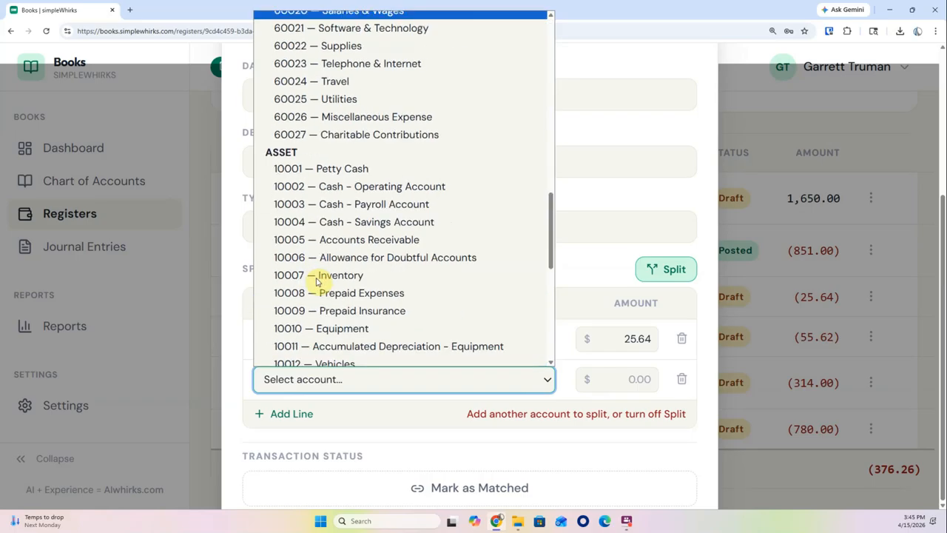
pyautogui.scroll(3, 317, 279)
pyautogui.click(337, 220)
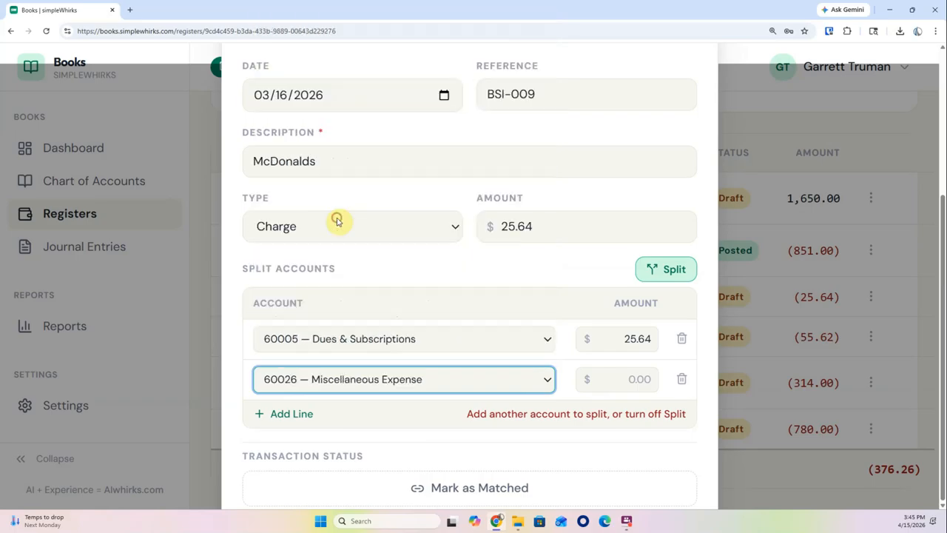
# Set the Miscellaneous Expense line to 10.00 and Dues & Subscriptions to 15.64 so it balances
pyautogui.click(622, 381)
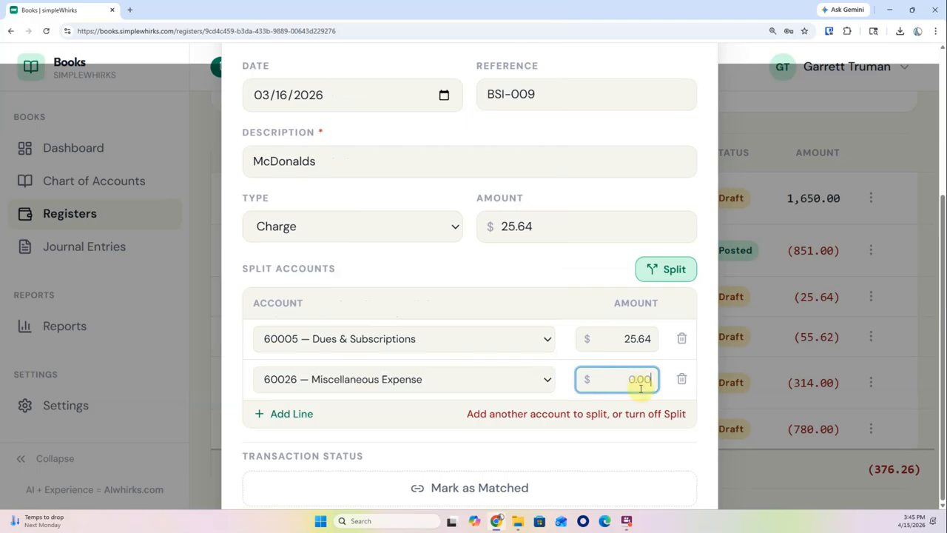
pyautogui.write('10')
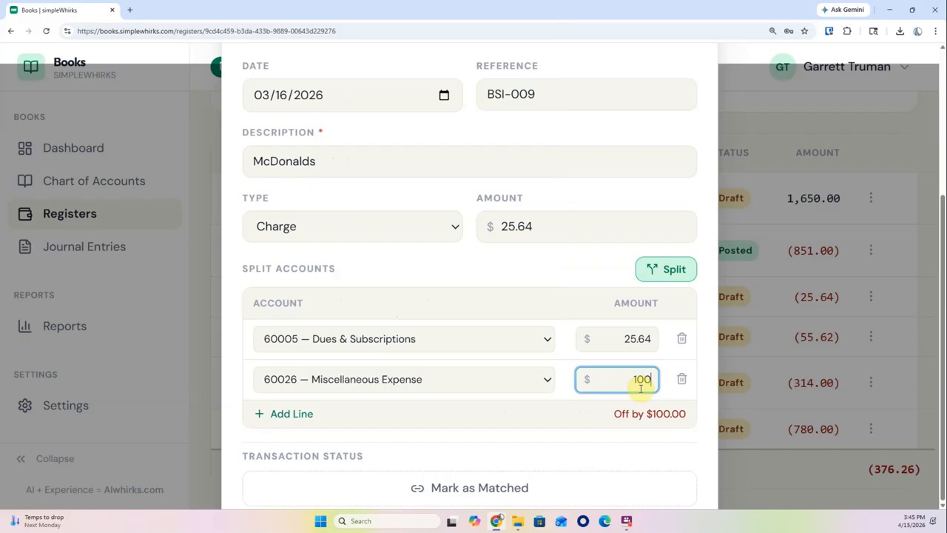
pyautogui.click(632, 342)
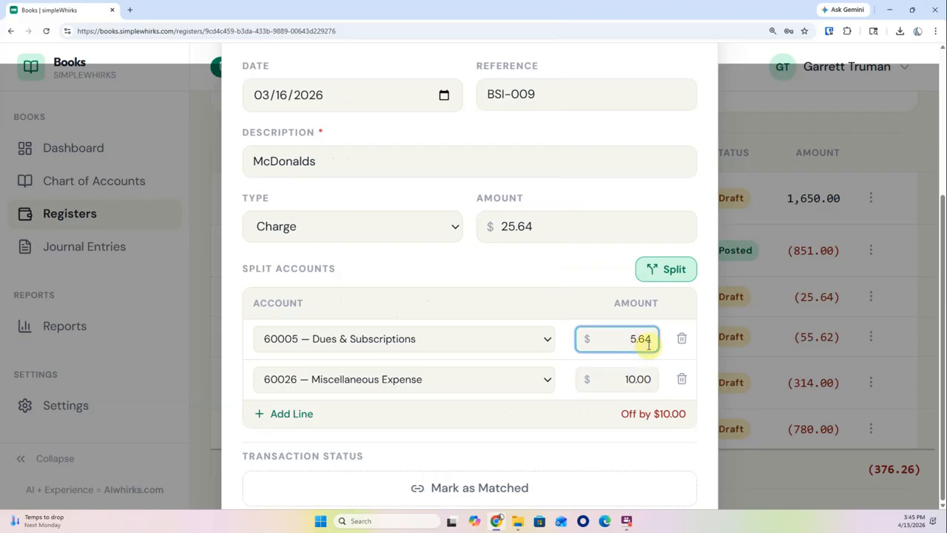
pyautogui.write('1')
pyautogui.click(518, 268)
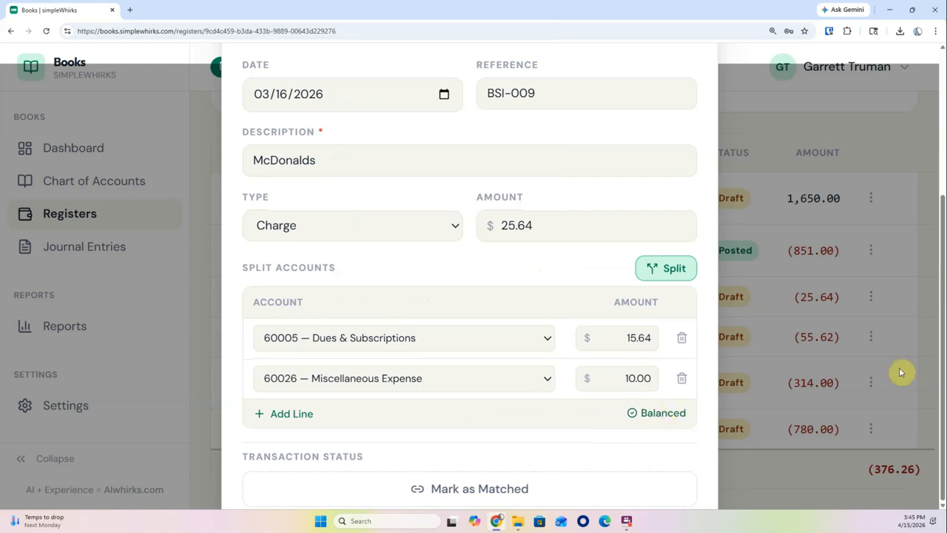
# Zoom the browser to 125% and save the balanced McDonalds split
pyautogui.click(935, 31)
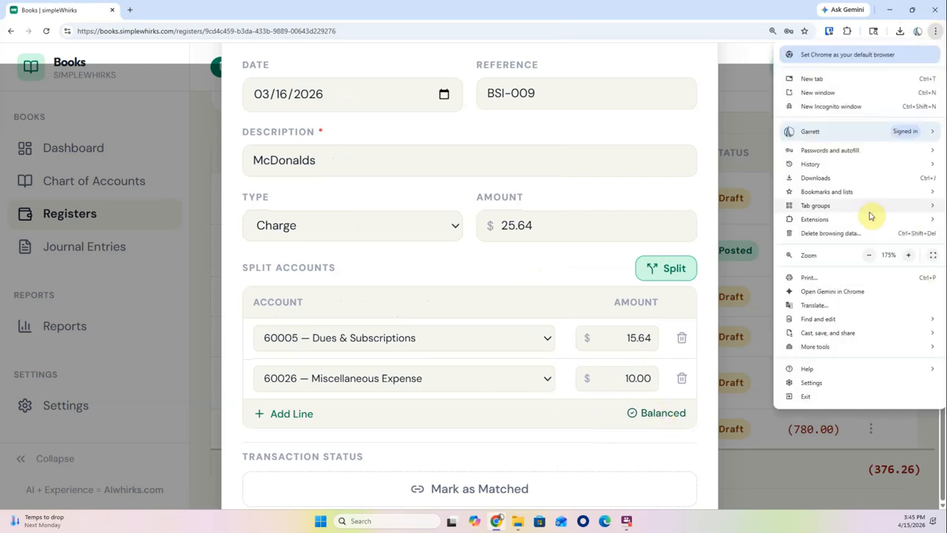
pyautogui.click(872, 255)
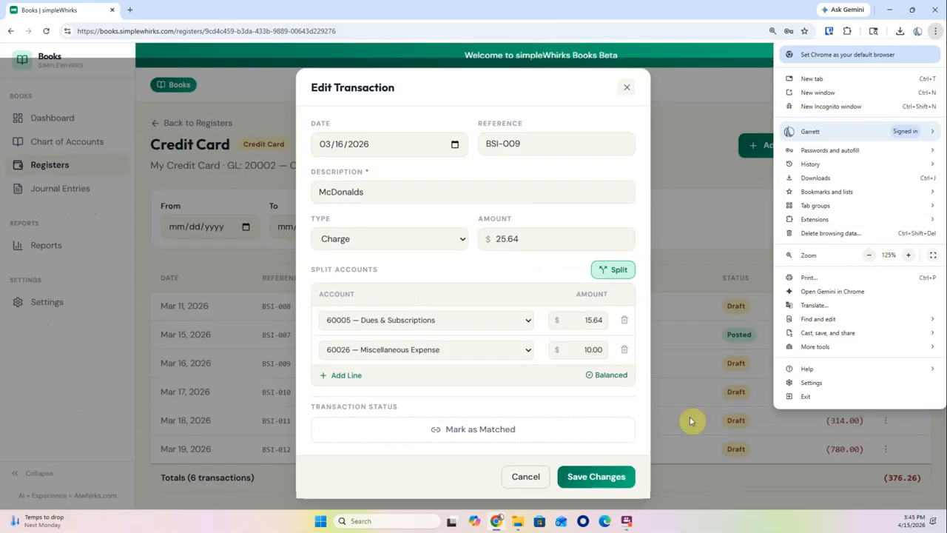
pyautogui.click(599, 484)
pyautogui.click(599, 483)
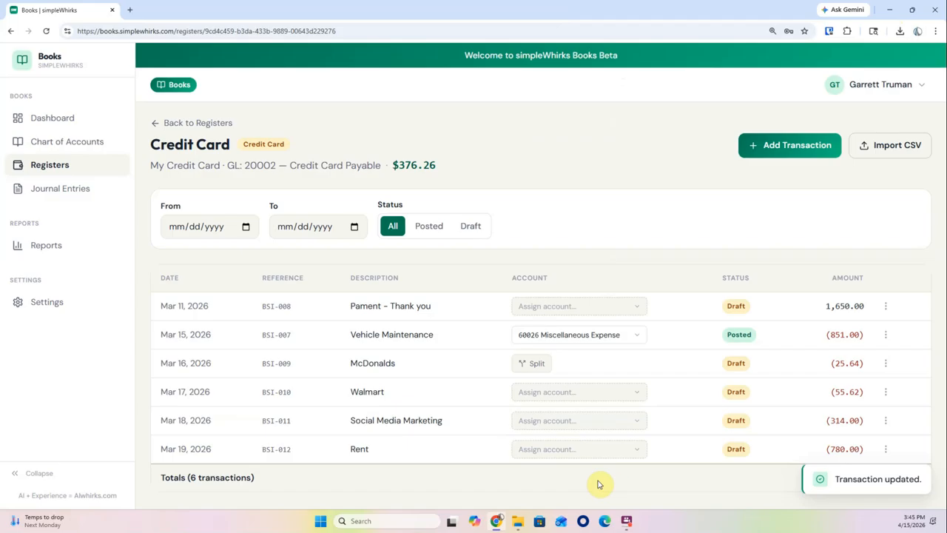